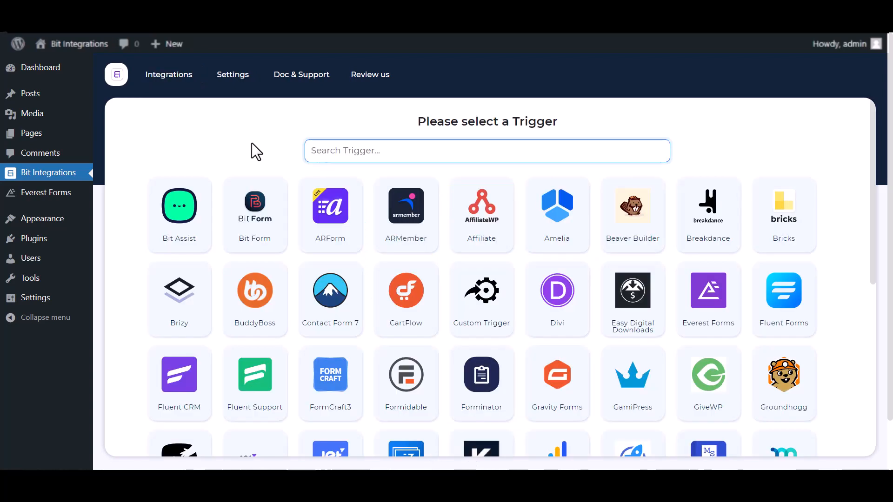
Choose Everest Forms as the trigger with Contact Form as its form, and continue to the action selection.
click(359, 154)
text(eve)
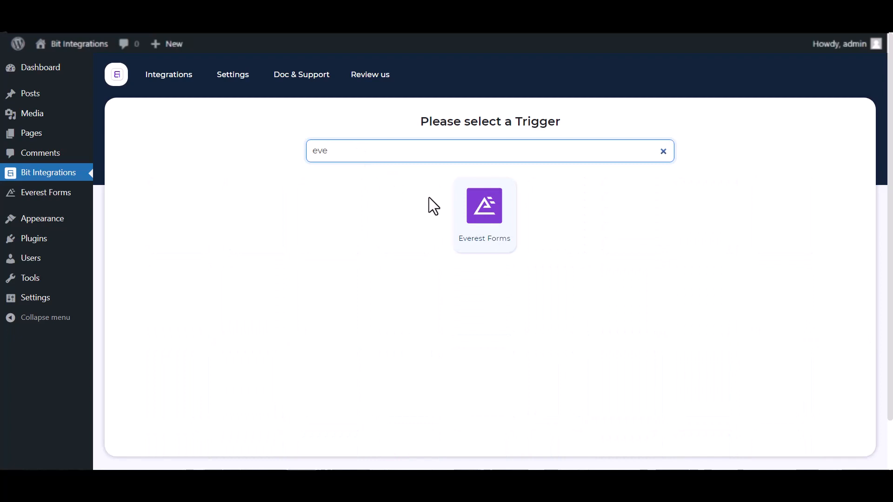
click(494, 229)
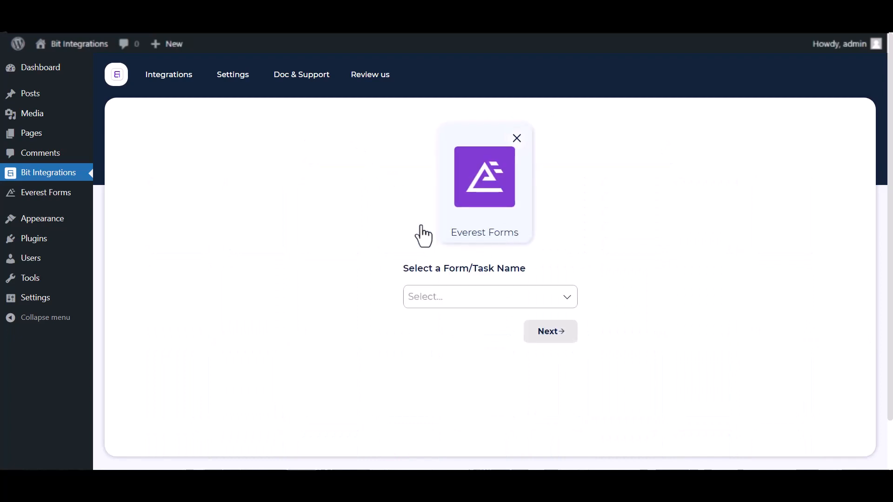
click(425, 293)
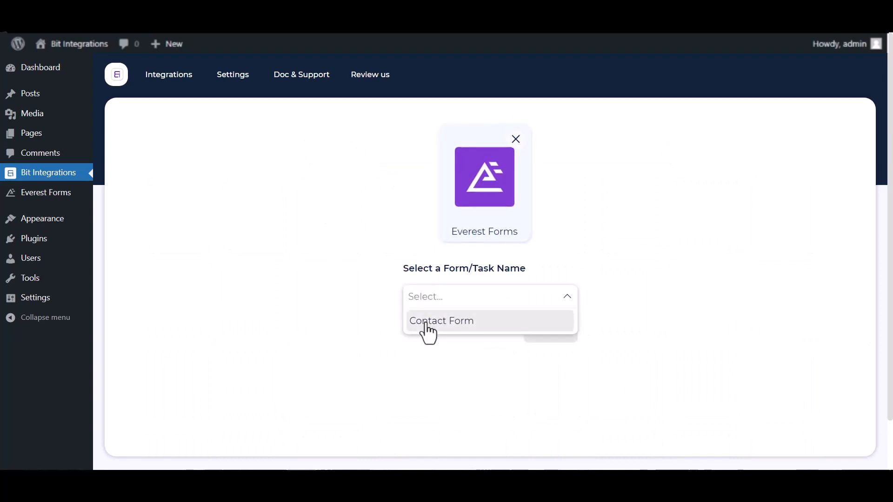
click(425, 321)
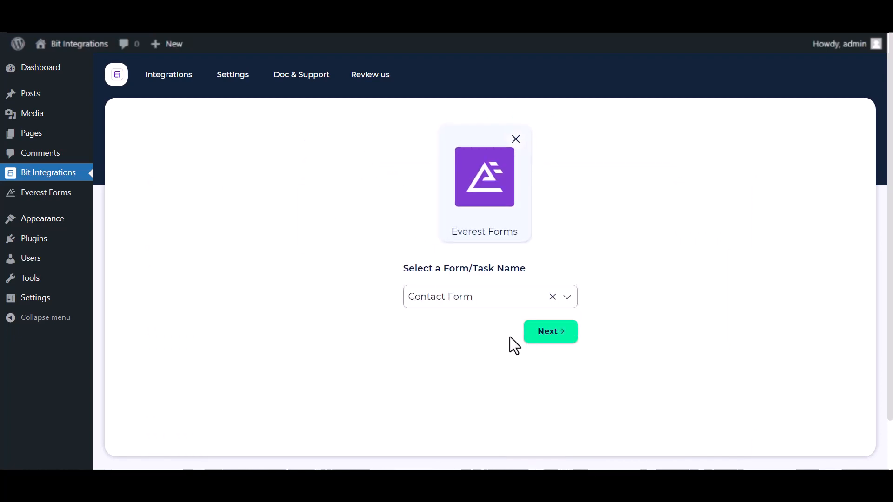
click(537, 346)
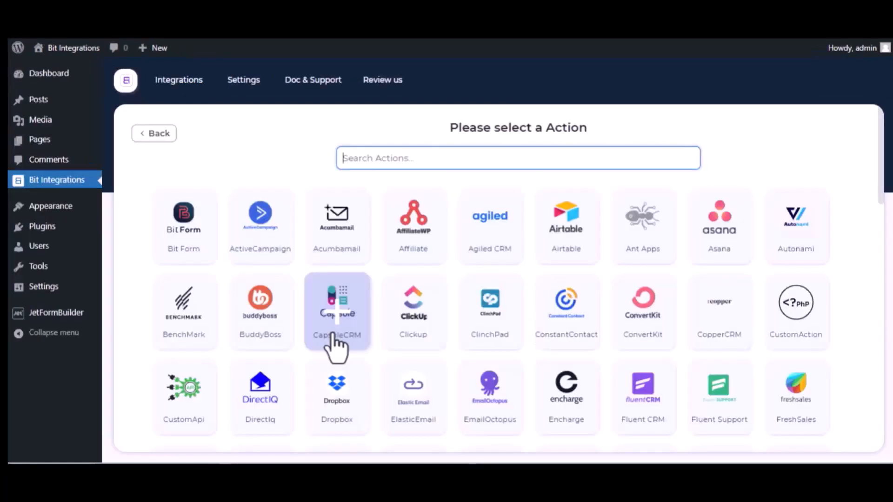
Choose Trello as the action and open the linked Trello API Console for obtaining the client ID.
text(trel)
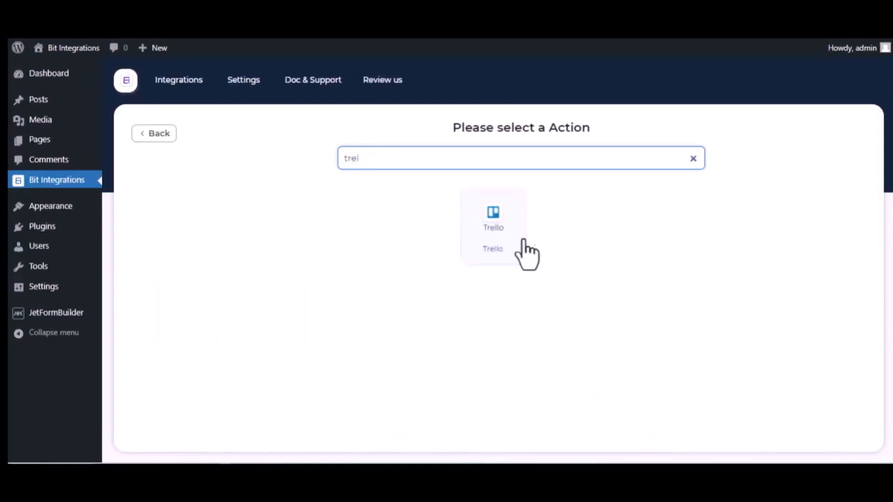
click(505, 242)
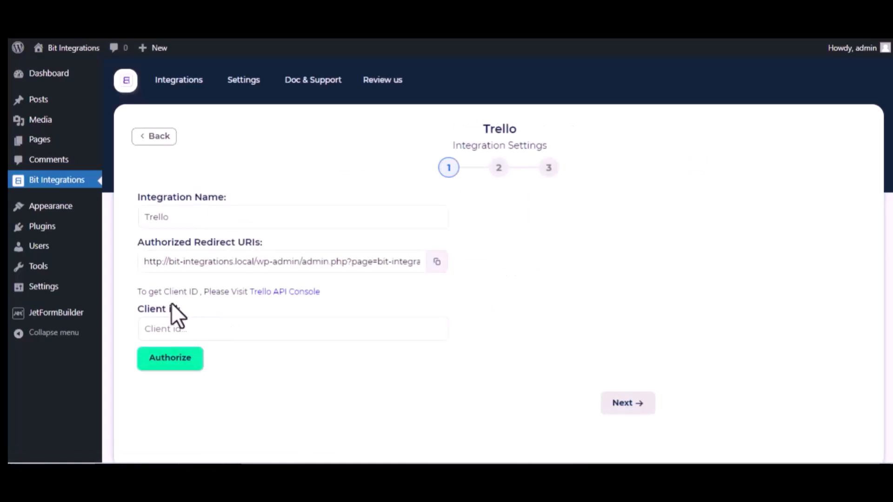
click(309, 292)
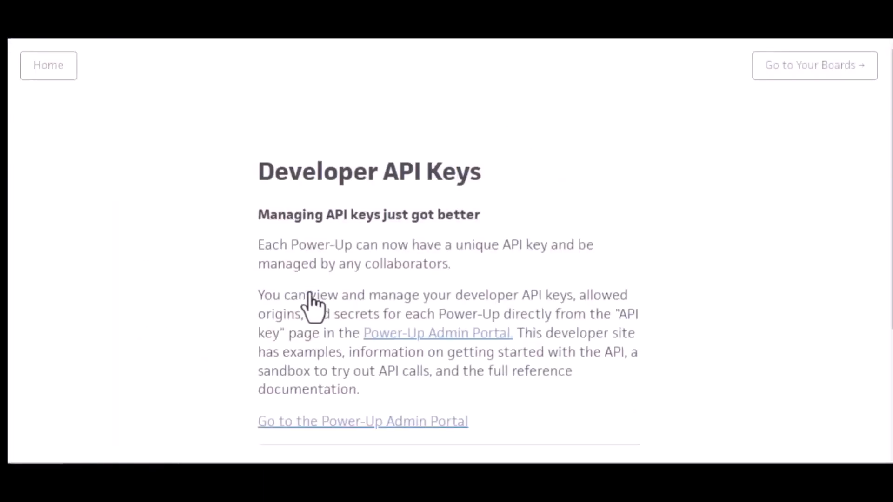
Go to Trello's Power-Up Admin Portal and accept the Trello Developer Terms.
click(448, 336)
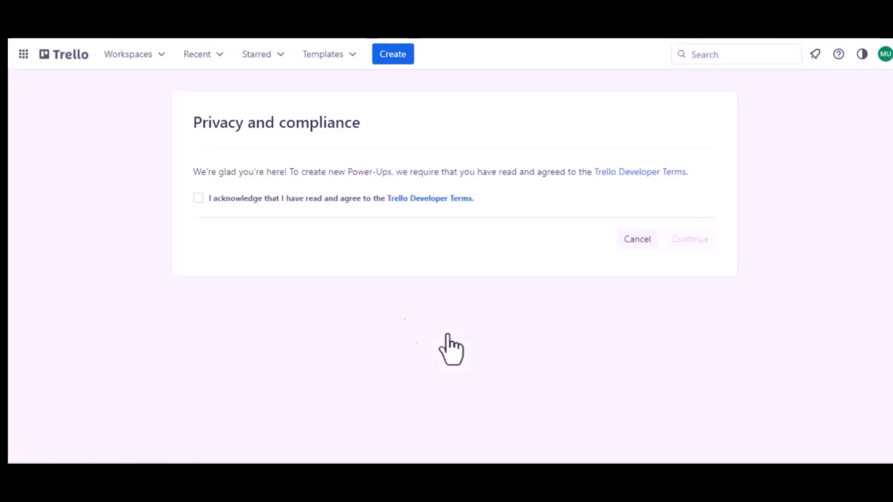
click(197, 198)
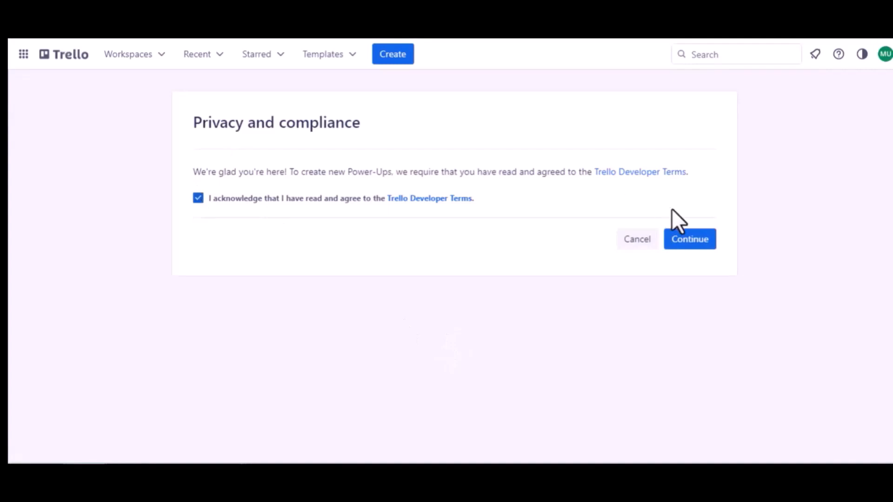
click(672, 239)
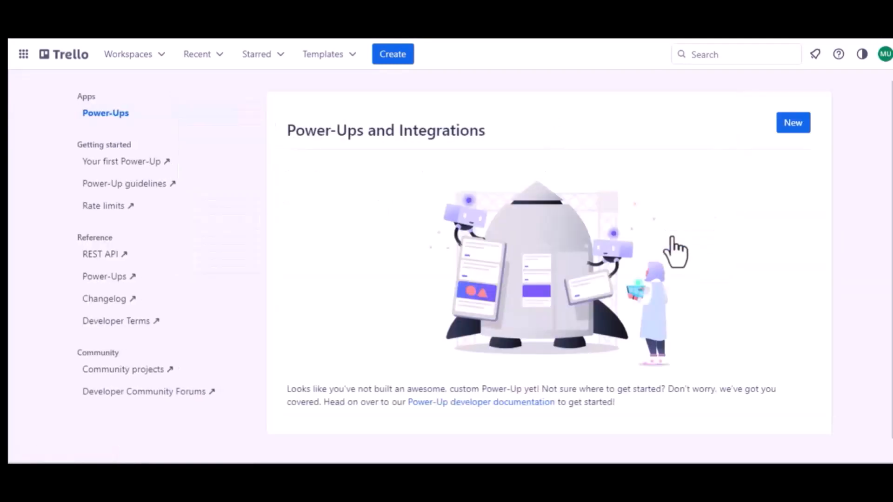
Start a new Power-Up named "Jet Form Builder" and assign it to Trello Workspace.
click(793, 128)
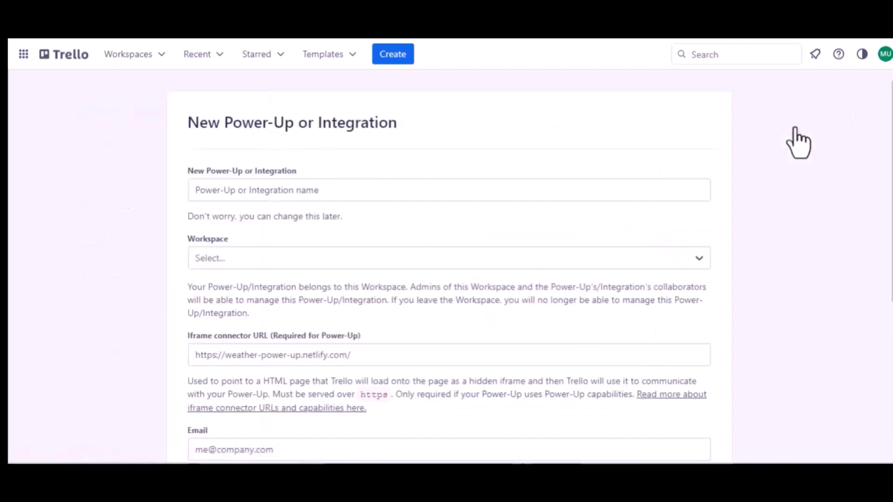
click(285, 189)
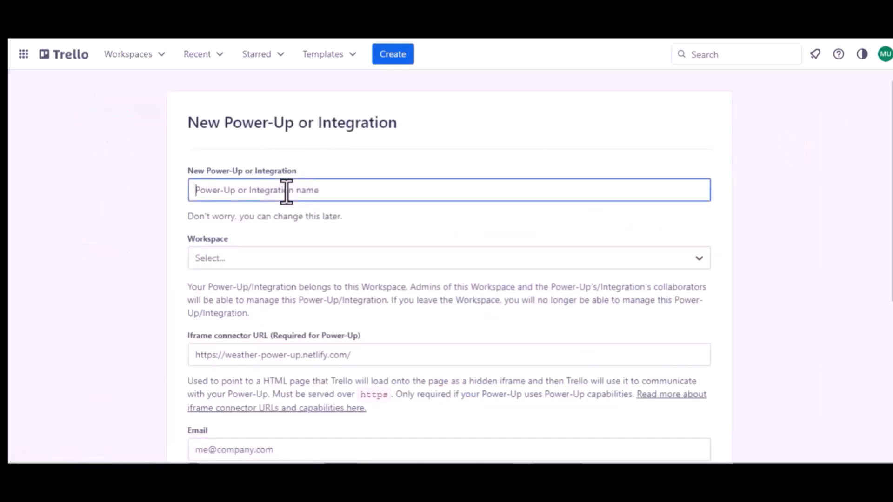
text(Jet Form )
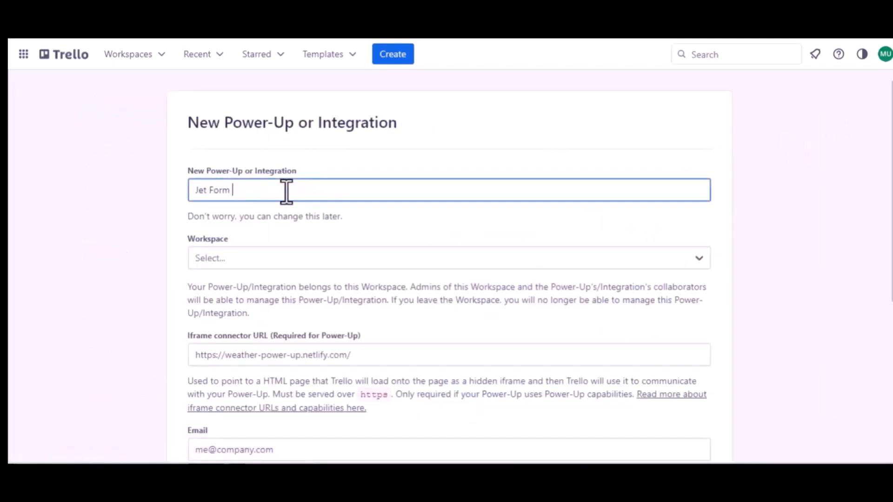
text(Buider)
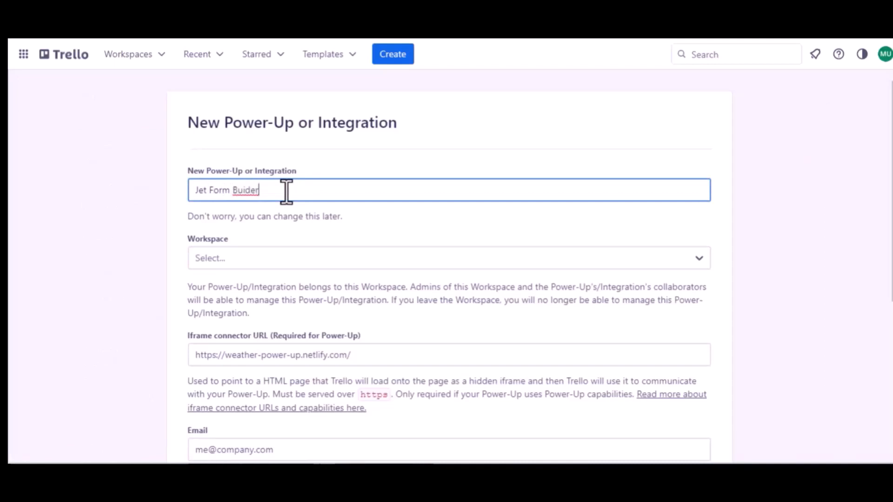
click(245, 191)
text(l)
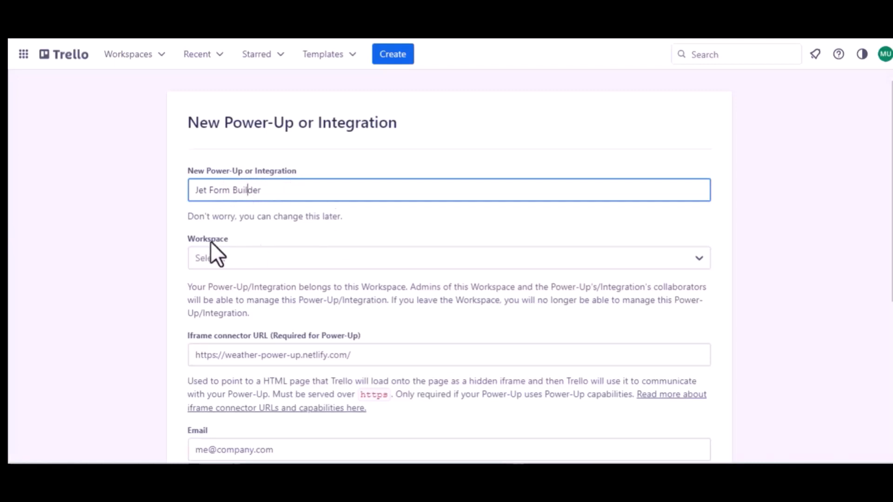
click(257, 256)
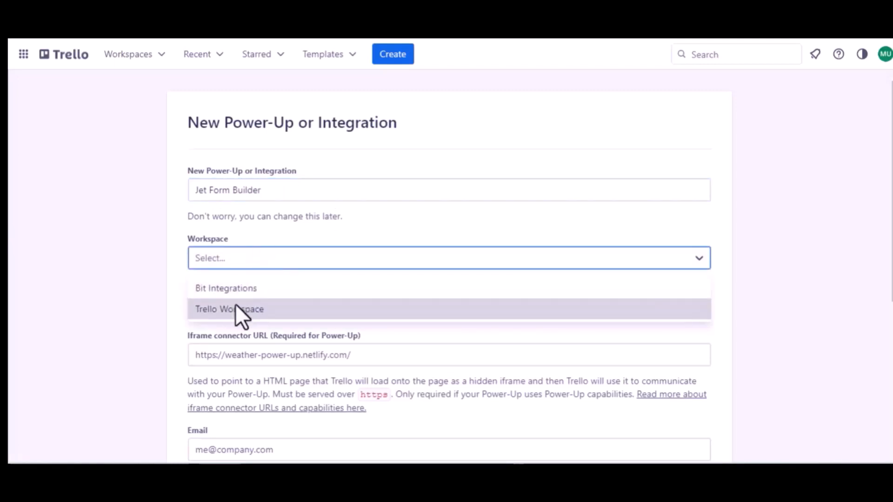
click(235, 305)
Enter the company's support e-mail address as both the Power-Up's email and its support contact.
scroll(235, 304, down, 2)
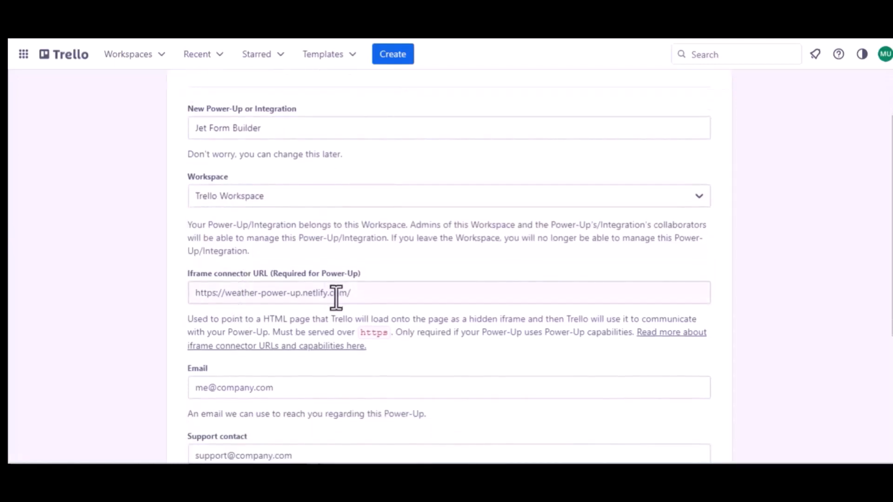
scroll(336, 298, down, 3)
click(255, 285)
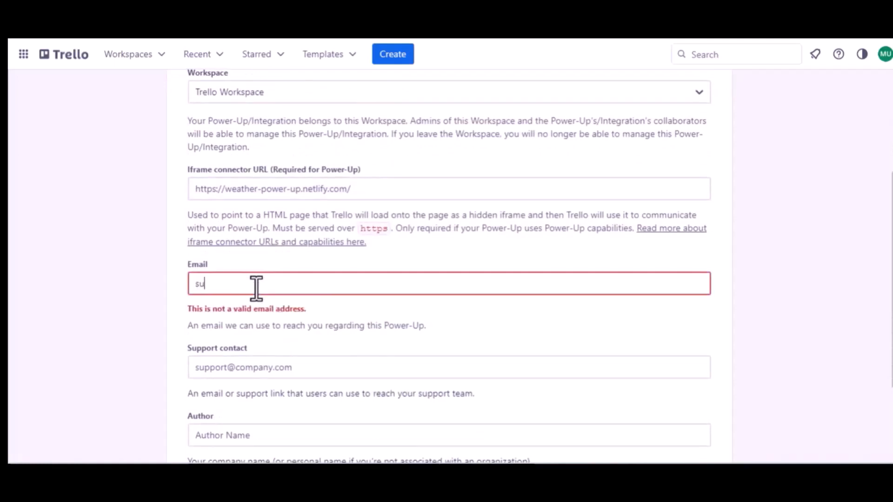
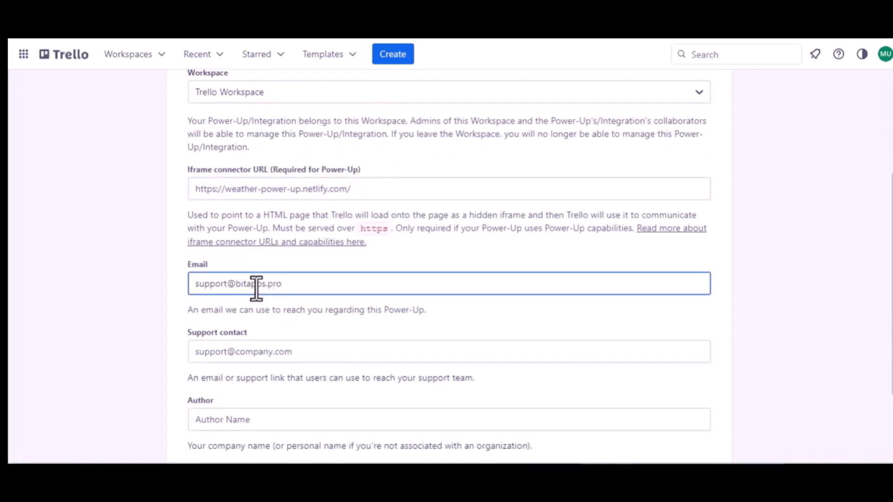
key(ctrl+a)
key(ctrl+c)
click(251, 352)
key(ctrl+v)
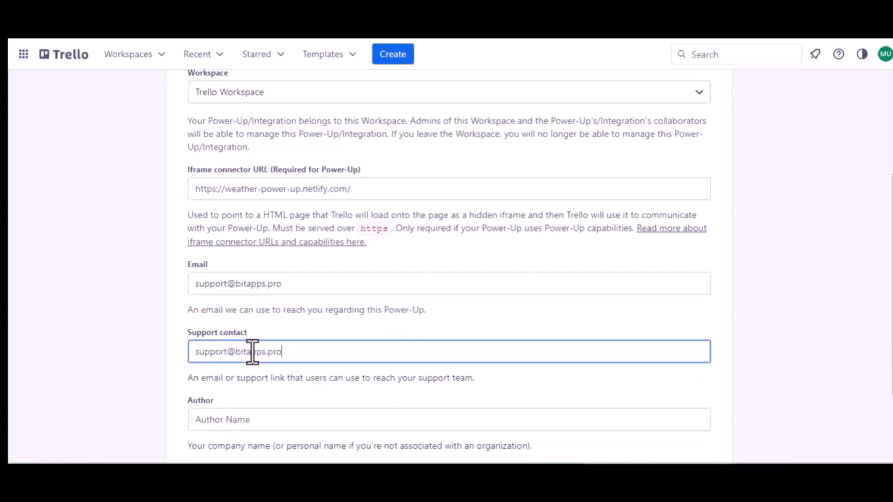
Set the Power-Up's author to "Bit Apps" and create the Power-Up.
scroll(252, 352, down, 1)
scroll(252, 353, down, 2)
click(208, 320)
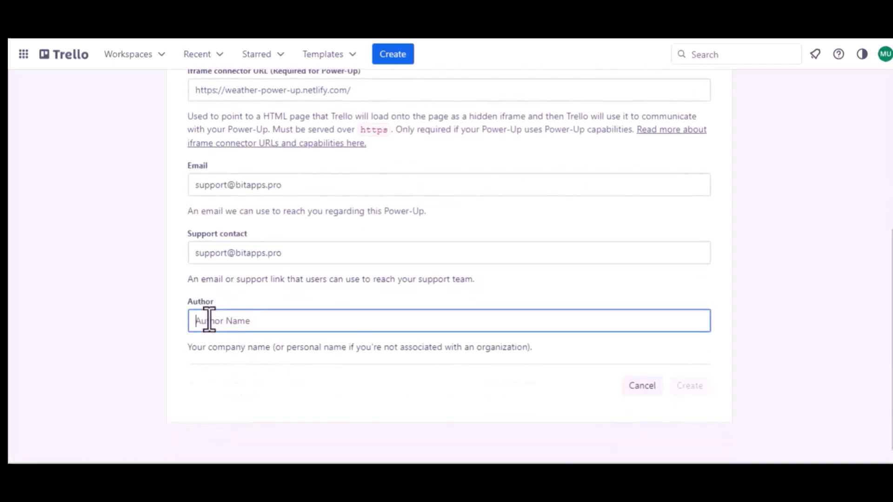
text(B)
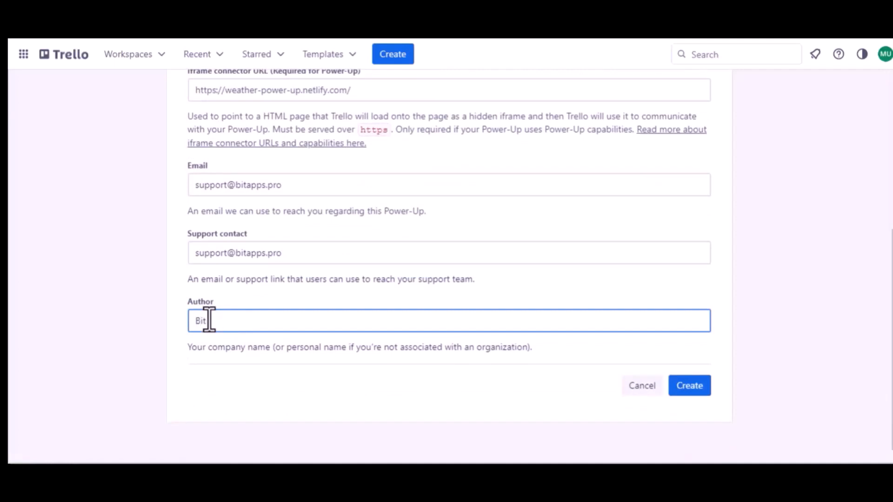
text(it Apps)
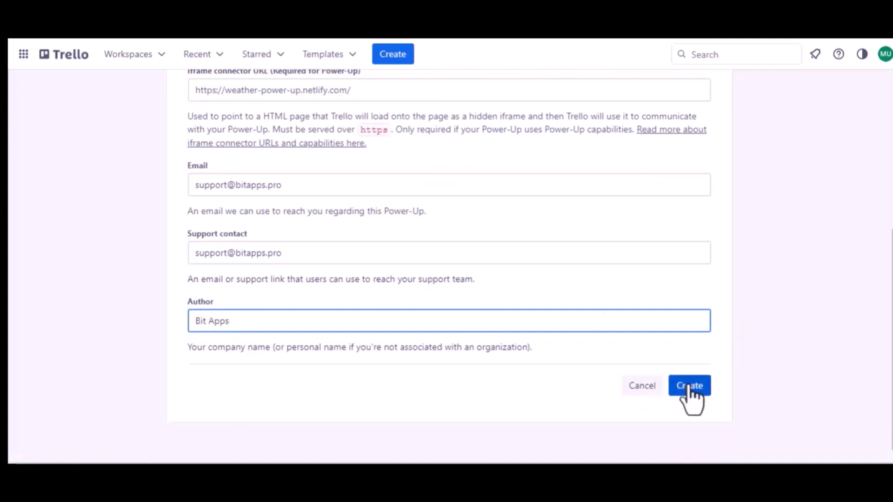
click(688, 387)
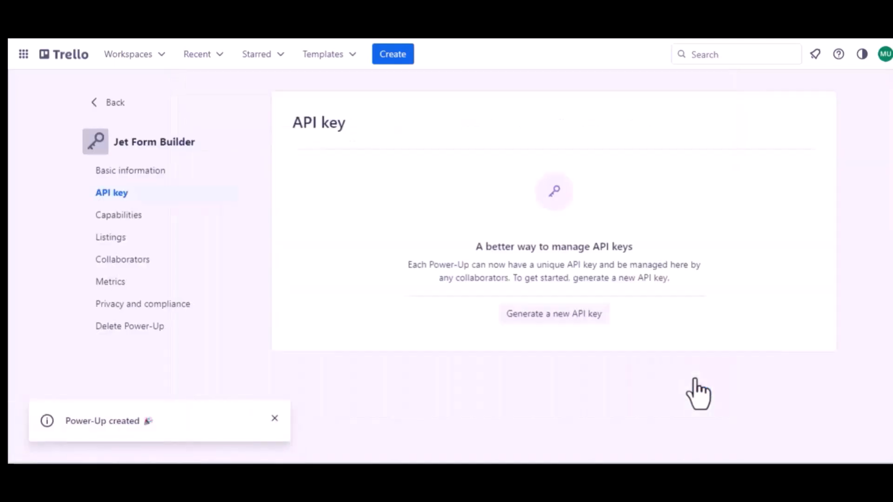
Generate a new API key for the Jet Form Builder Power-Up.
click(551, 317)
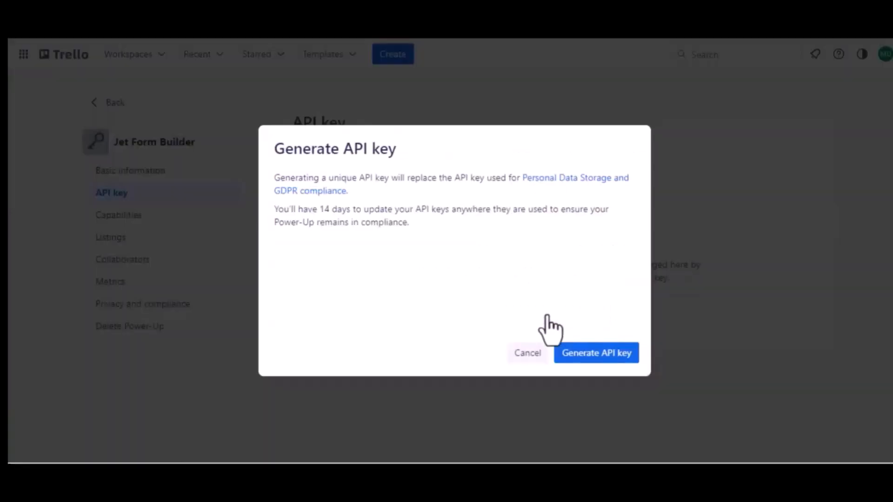
click(592, 355)
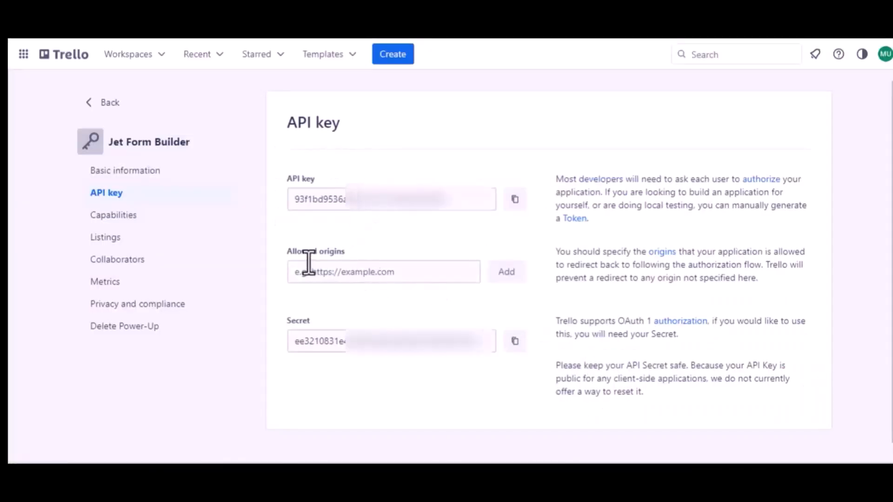
Copy the authorized redirect URI from the Bit Integrations Trello settings and add it to the Power-Up's allowed origins in Trello.
click(183, 14)
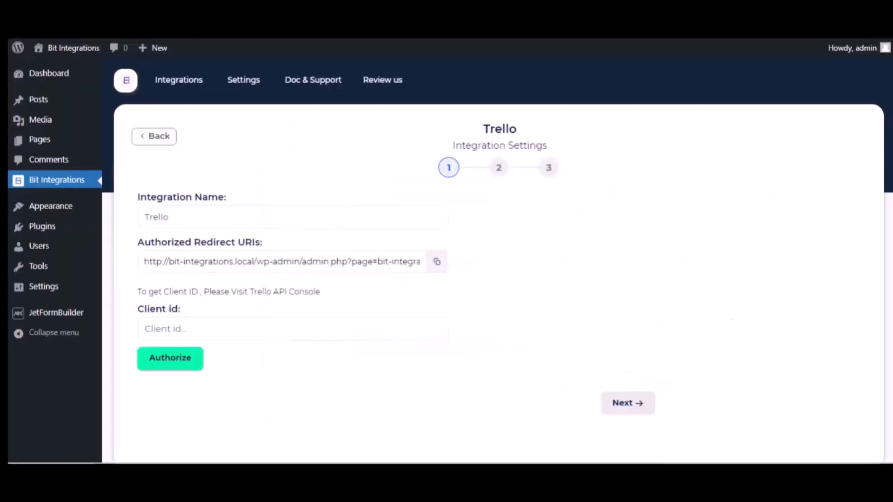
click(437, 262)
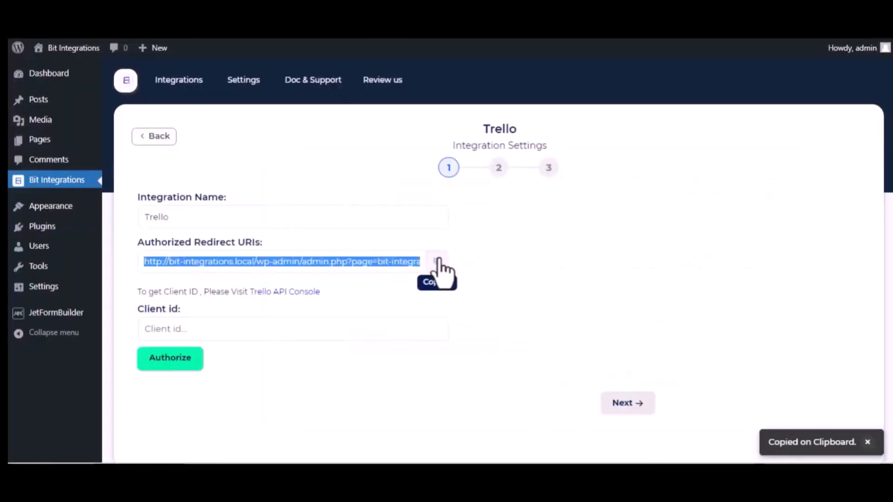
click(276, 15)
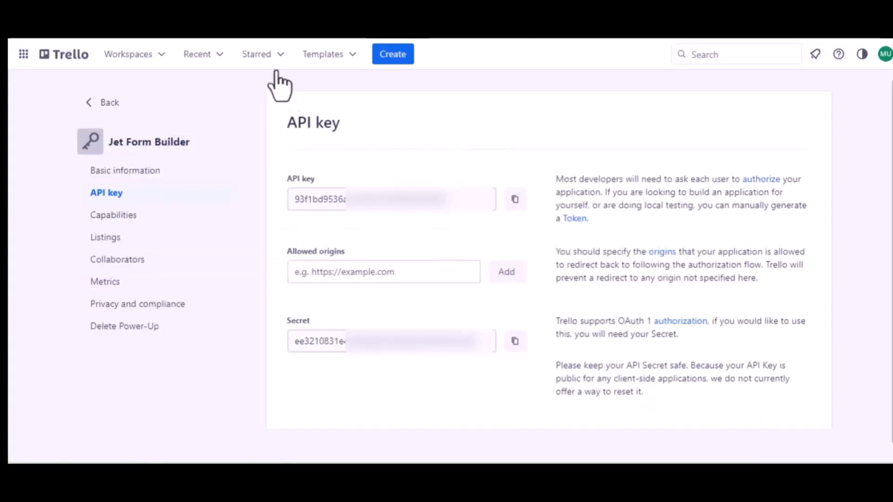
click(335, 276)
key(ctrl+v)
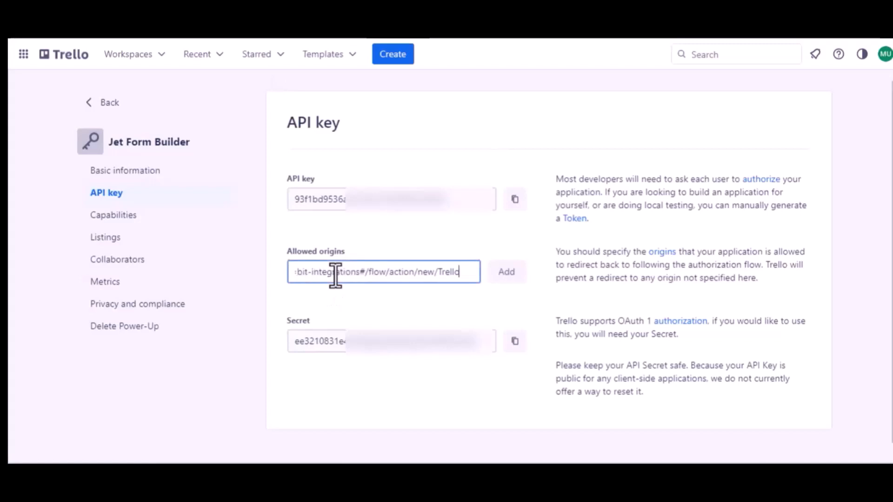
click(505, 274)
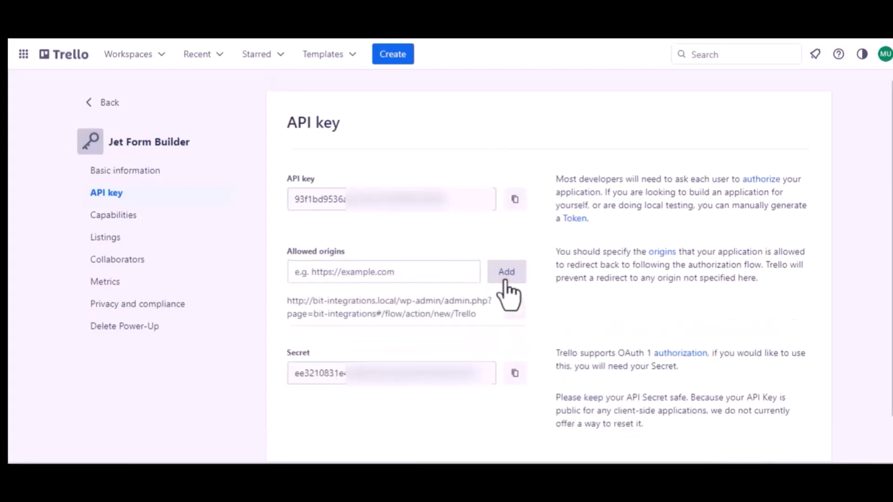
Copy the Power-Up's API key, paste it as the client id in the Bit Integrations Trello settings, and start the authorization.
click(515, 200)
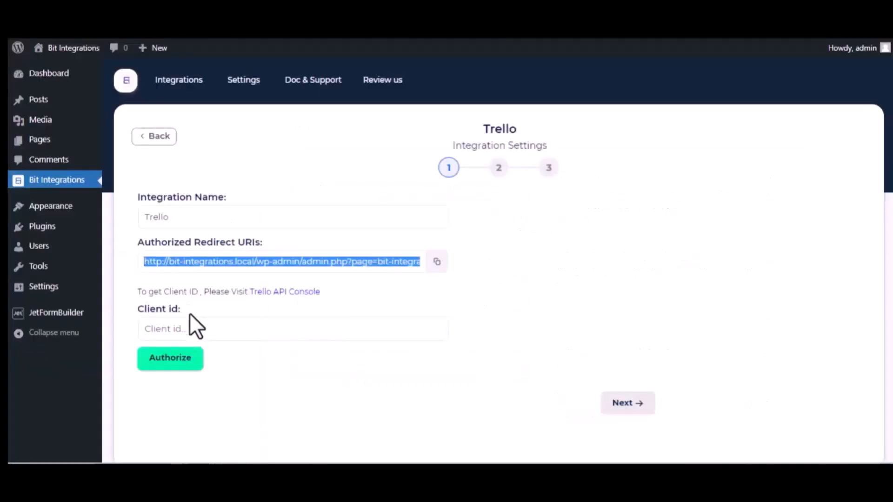
click(193, 325)
key(ctrl+v)
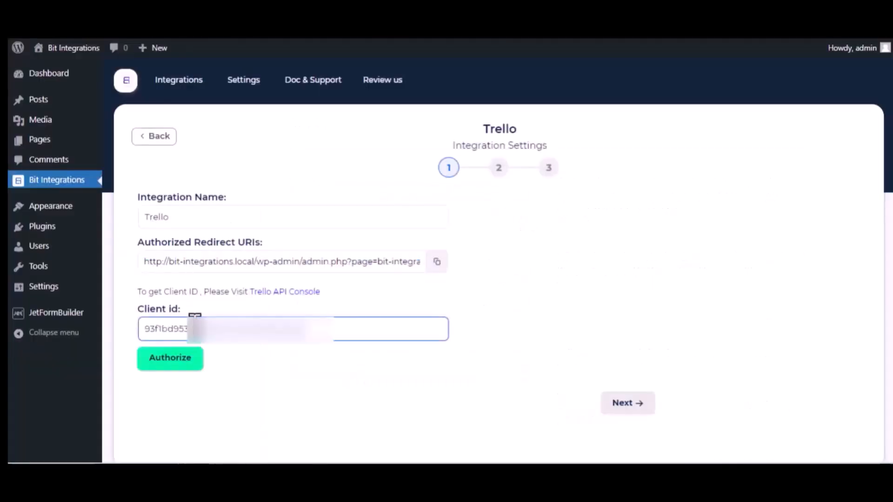
click(181, 363)
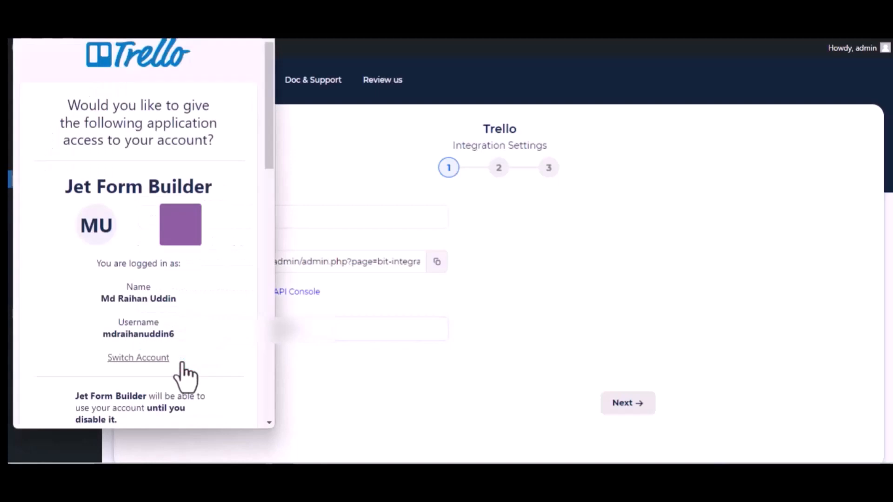
Allow Jet Form Builder to access the Trello account and continue to the second stage of the integration settings.
scroll(185, 378, down, 15)
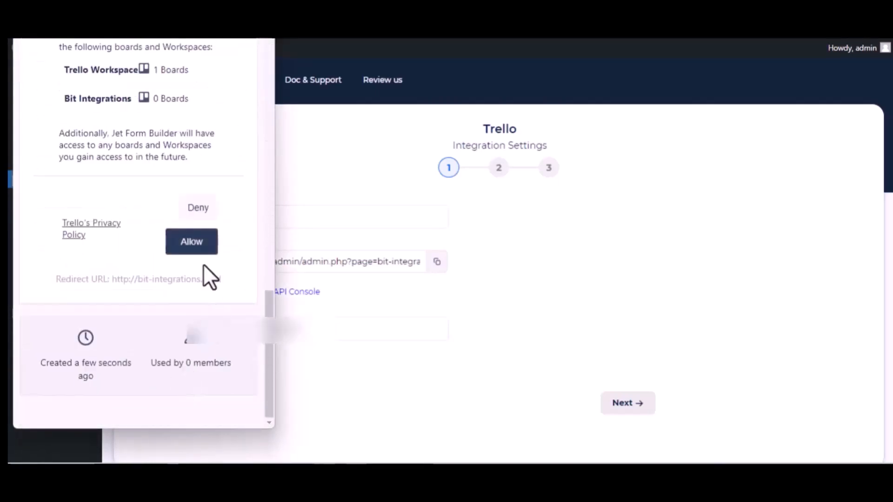
click(184, 248)
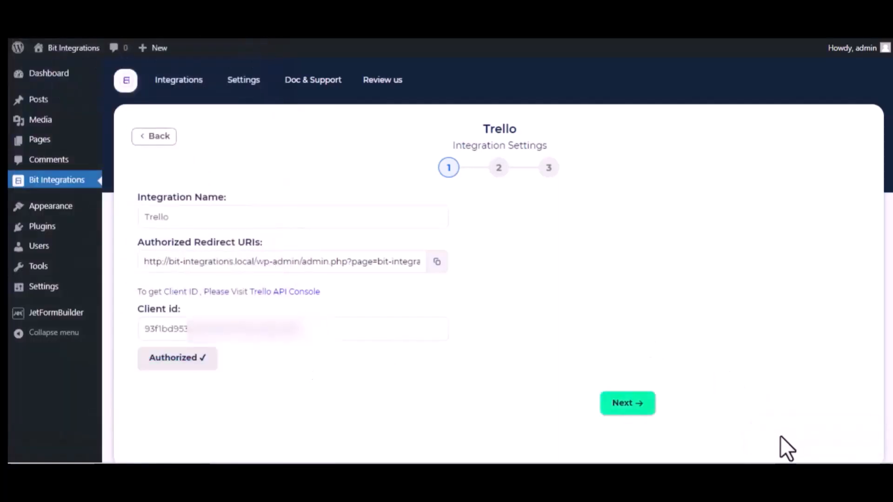
scroll(327, 349, down, 2)
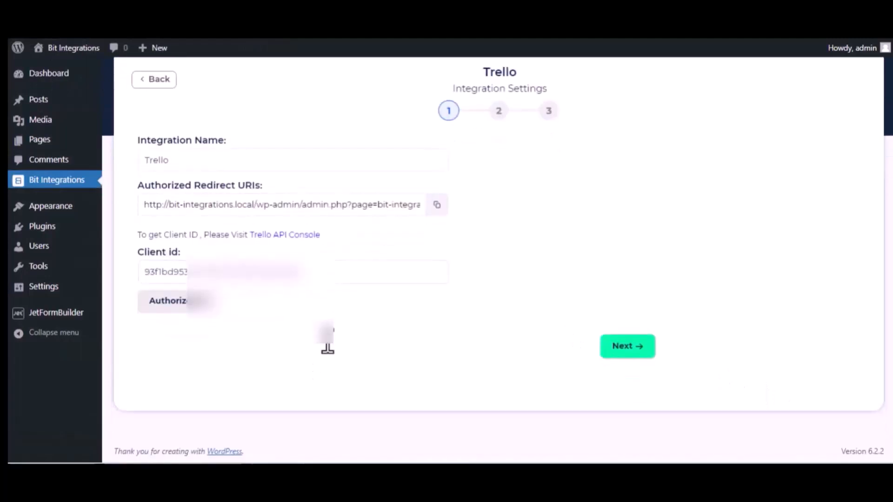
click(634, 348)
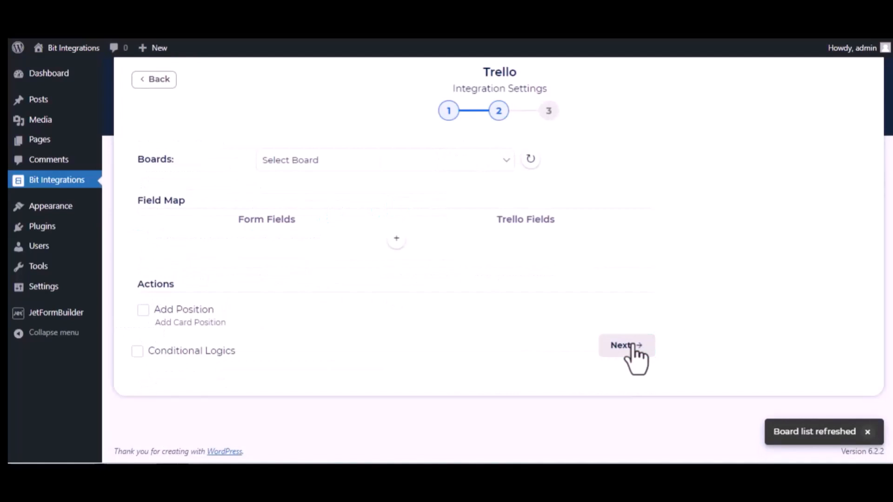
Select the Bit Integrations board and its To Do list as the Trello destination.
click(336, 159)
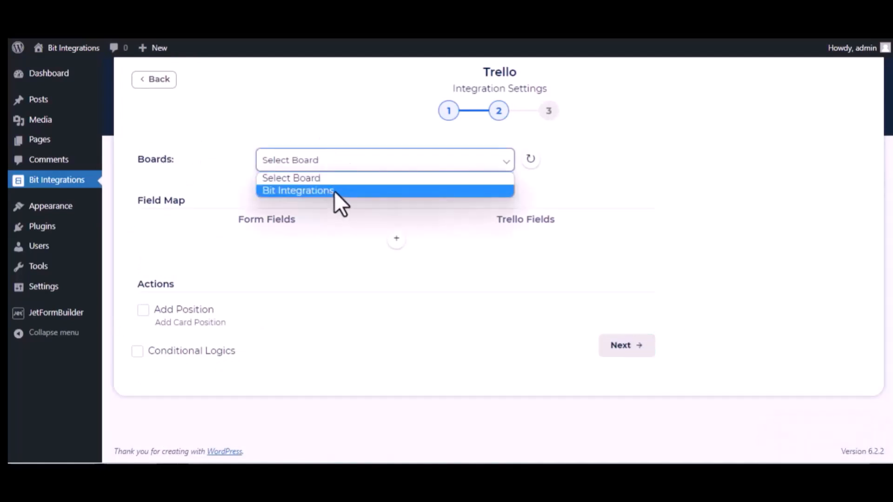
click(335, 191)
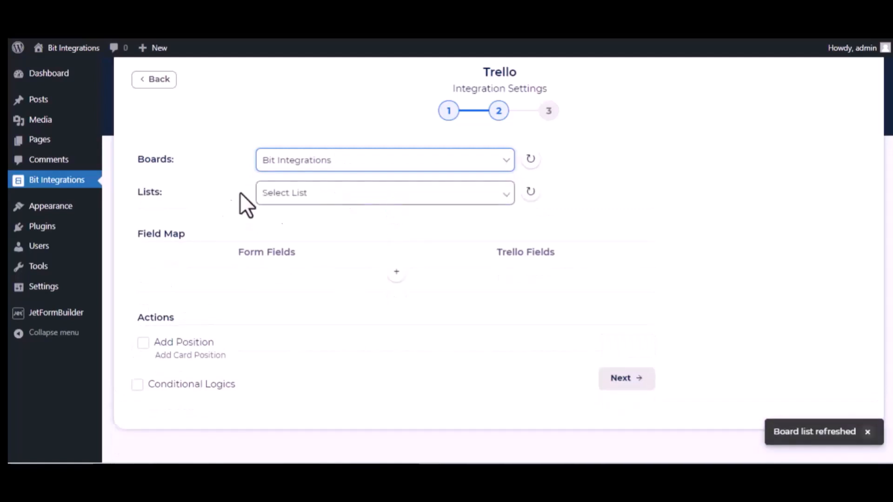
click(298, 197)
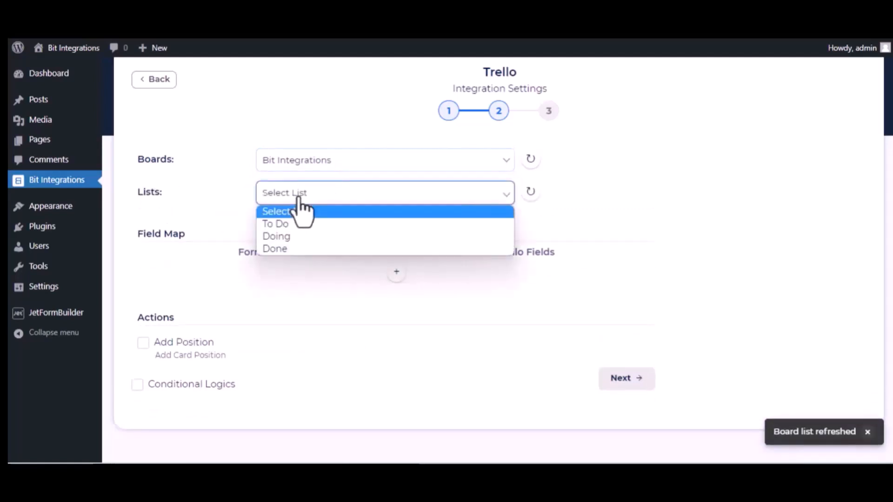
click(295, 225)
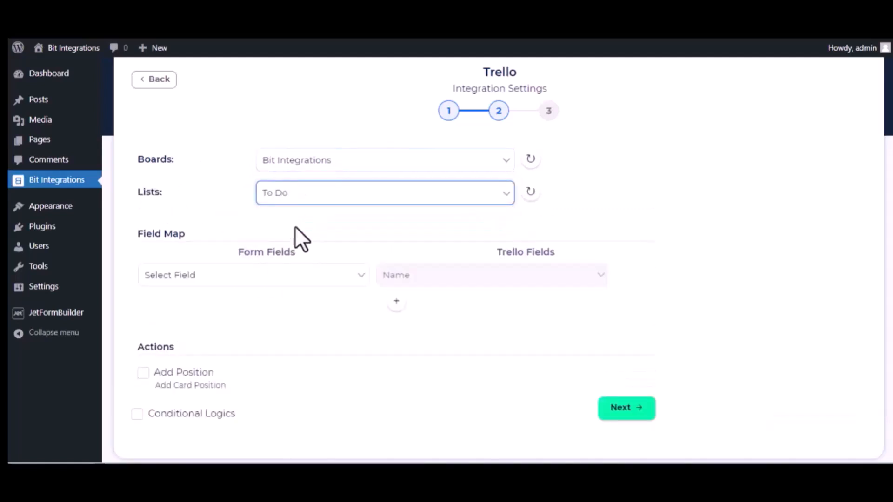
Map the form field "Bit Integrations-name" to the Trello Name field.
click(309, 281)
scroll(285, 207, down, 5)
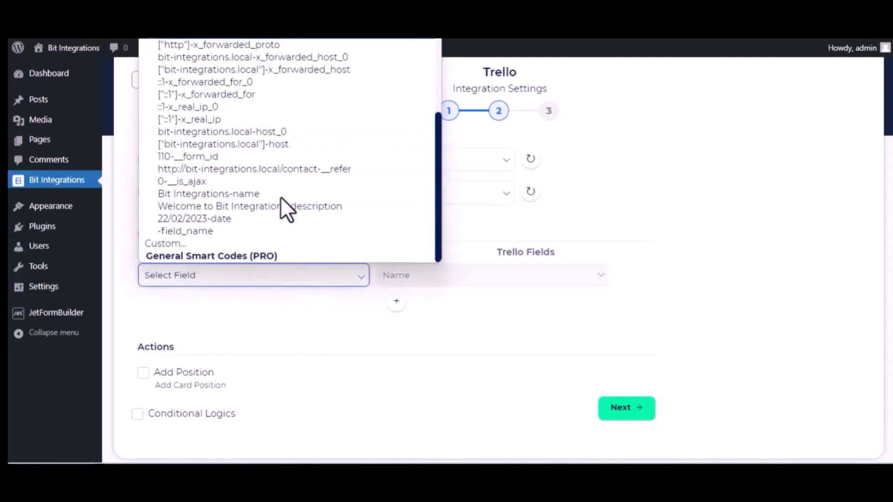
click(252, 198)
Add a field map row that maps "Welcome to Bit Integrations-description" to the Trello Description field.
click(396, 301)
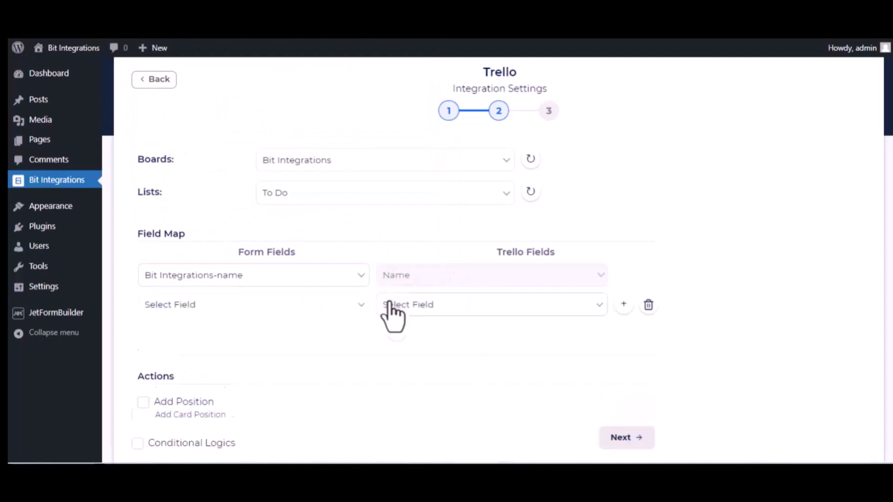
click(335, 305)
scroll(305, 236, down, 4)
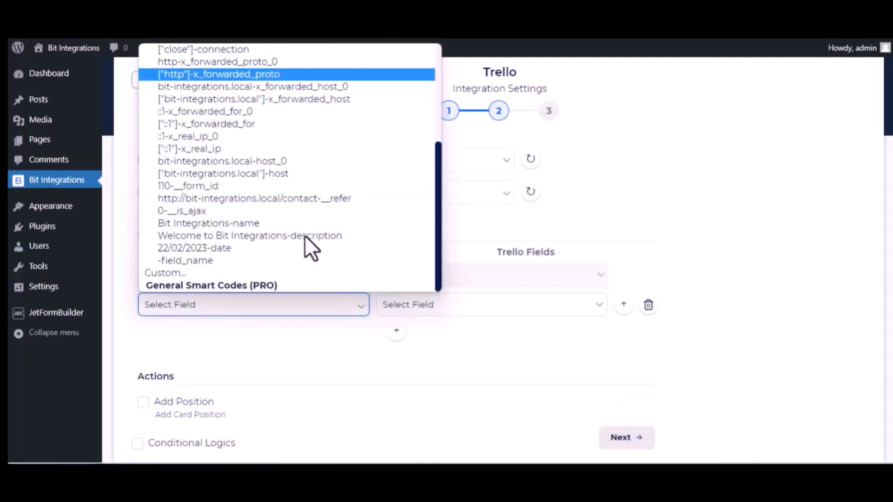
click(256, 237)
click(492, 314)
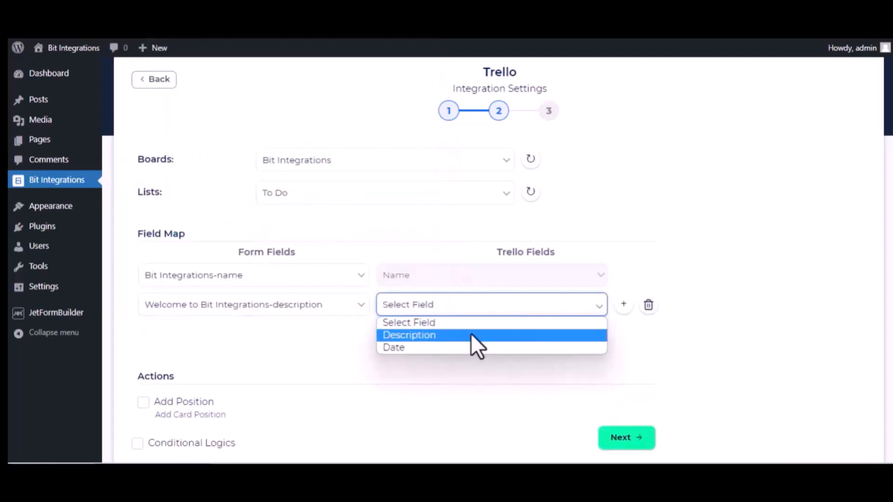
click(471, 335)
Add another field map row that maps "22/02/2023-date" to the Trello Date field.
click(396, 330)
click(307, 334)
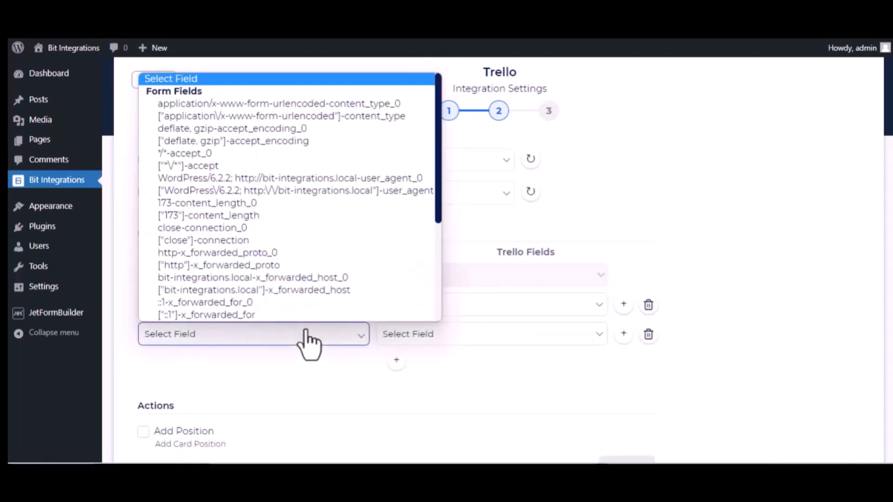
scroll(315, 303, down, 3)
click(265, 278)
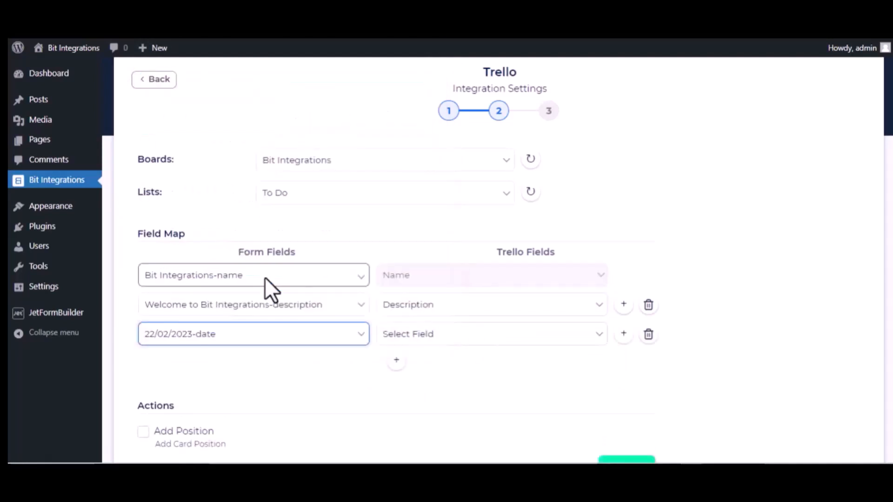
click(442, 336)
click(418, 375)
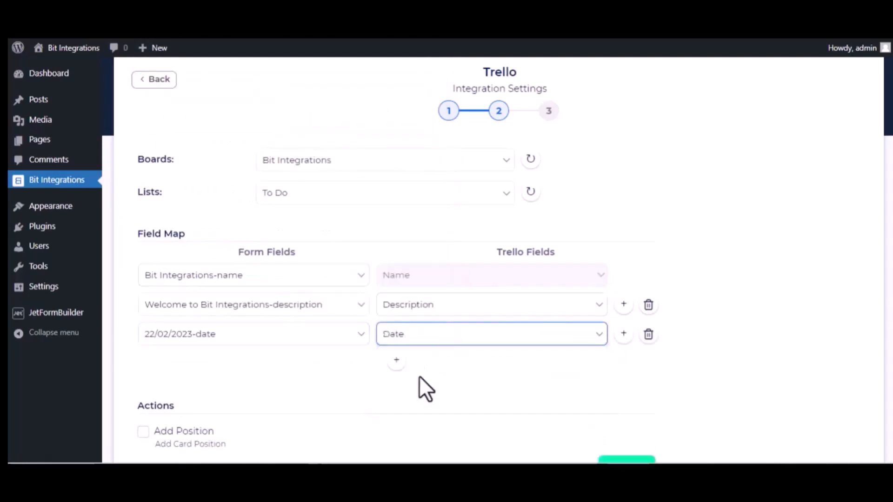
Proceed to the final stage without extra actions or conditional logic, and finish and save the Trello integration.
scroll(325, 353, down, 3)
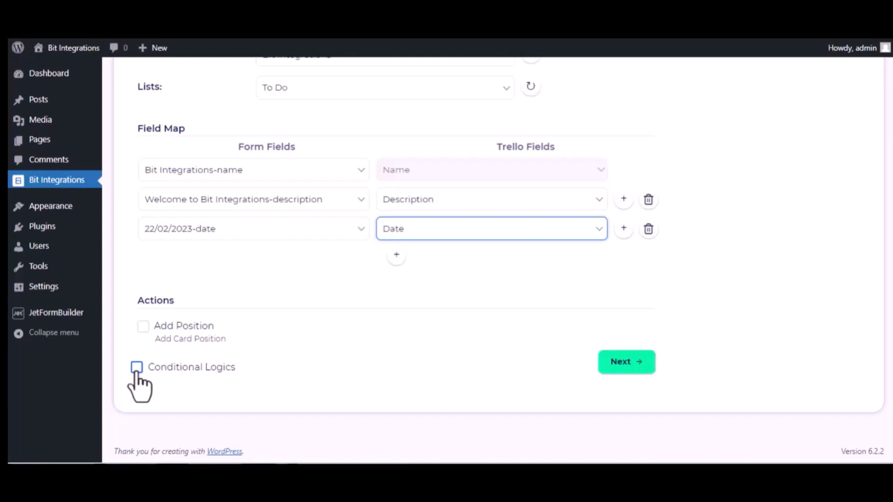
click(639, 361)
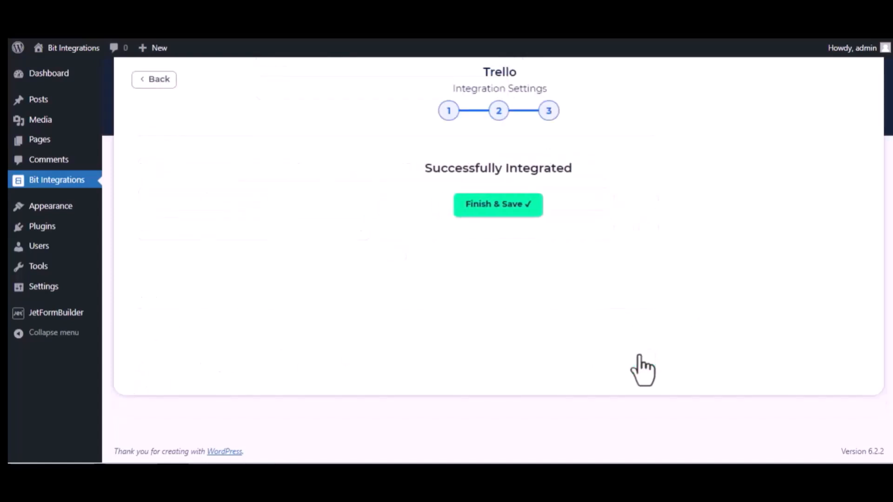
click(496, 205)
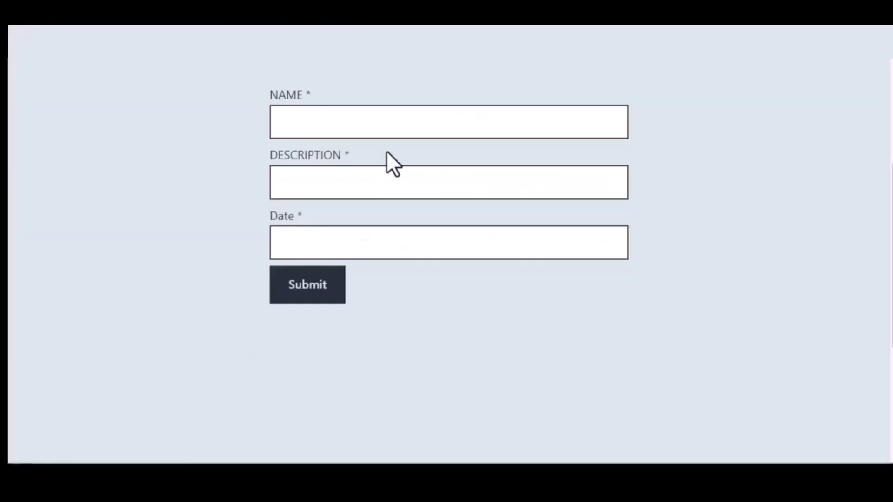
On the contact form page, enter "Bit Integrations" as the name and "Welcome to Bit Integrations Plugin" as the description.
click(341, 127)
text(Bit )
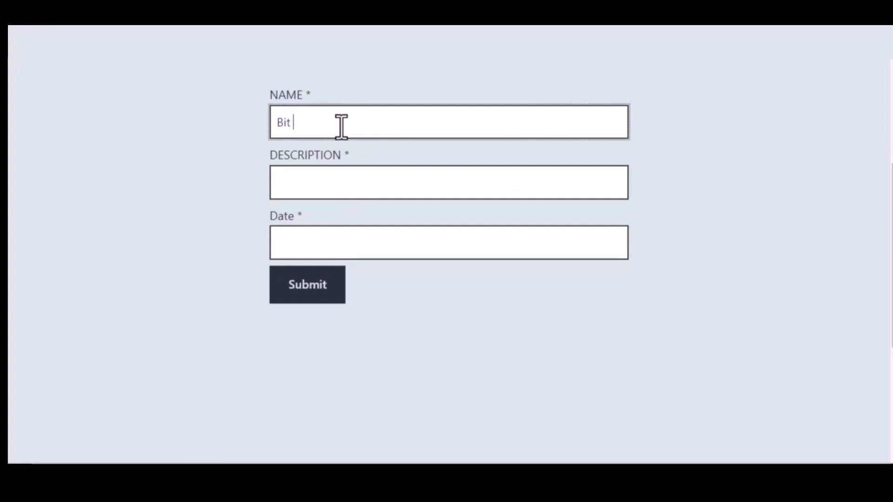
text(Integrations)
click(353, 176)
text(Welco)
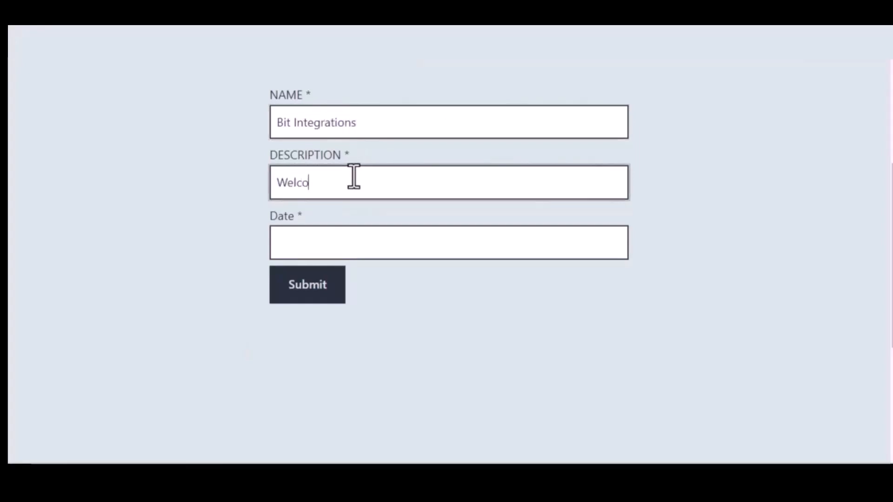
text(me to Bit I)
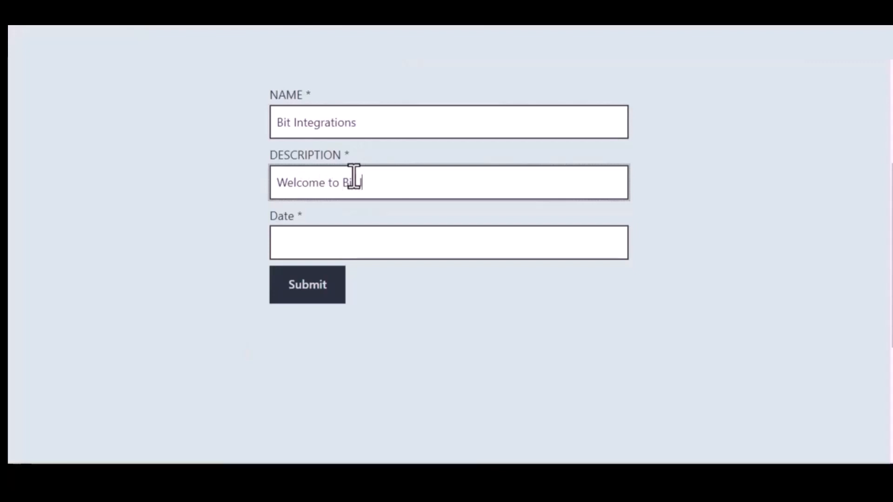
text(ntegrations Plugin)
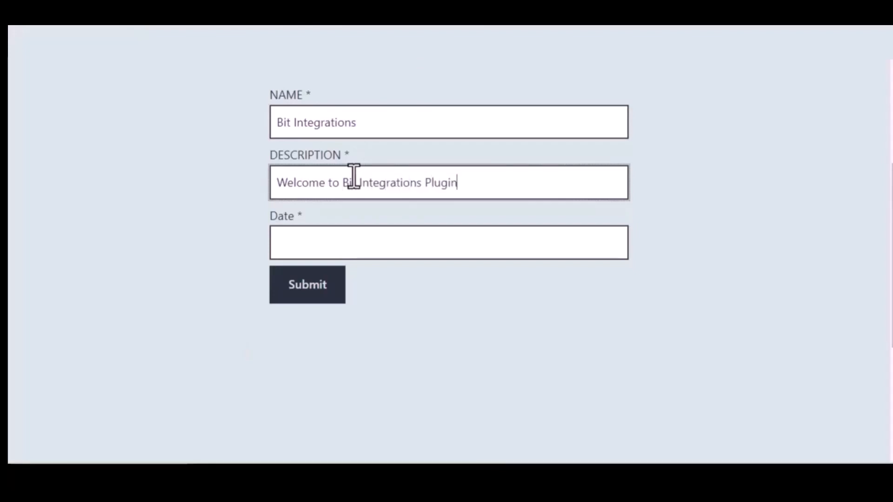
Set the form's date to 09/22/2023 and submit the form.
click(372, 240)
text(0)
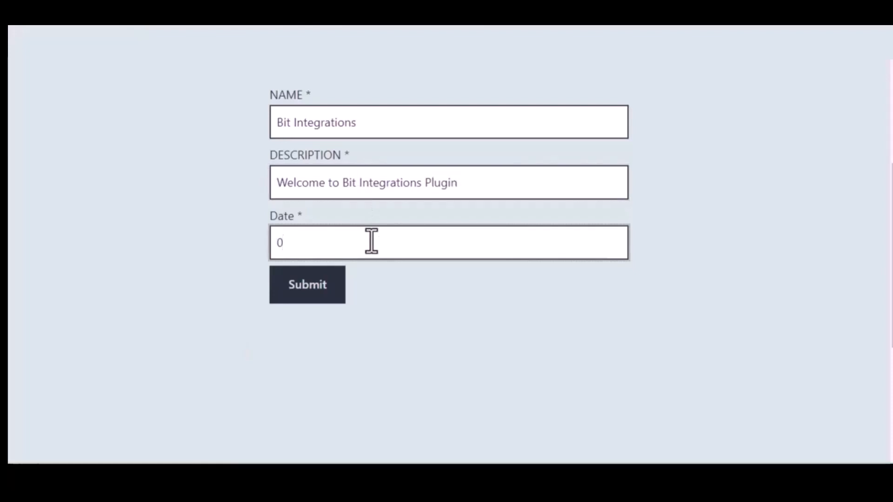
text(9/22/2022)
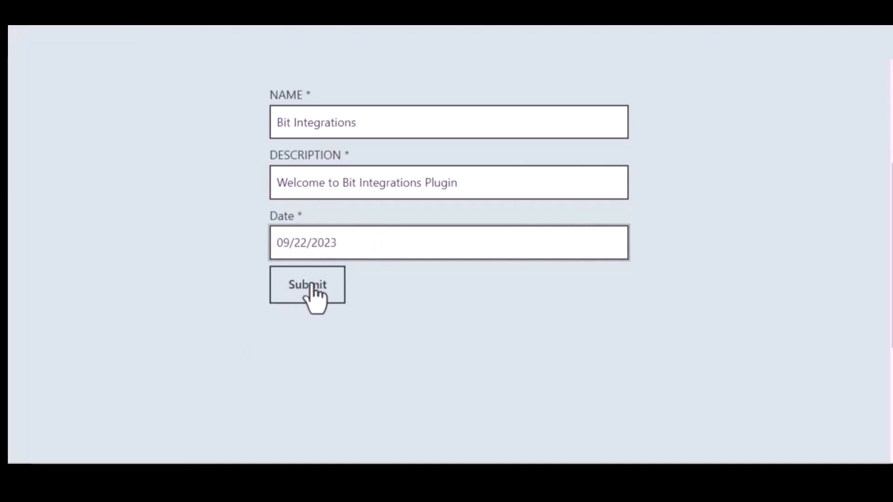
click(311, 285)
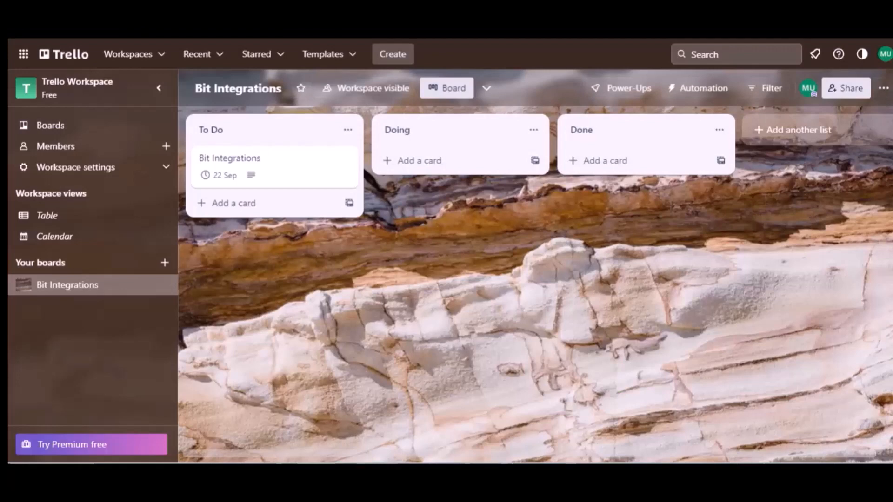
Open the Bit Integrations card in the To Do list of the Trello board to check its details.
click(237, 136)
click(247, 166)
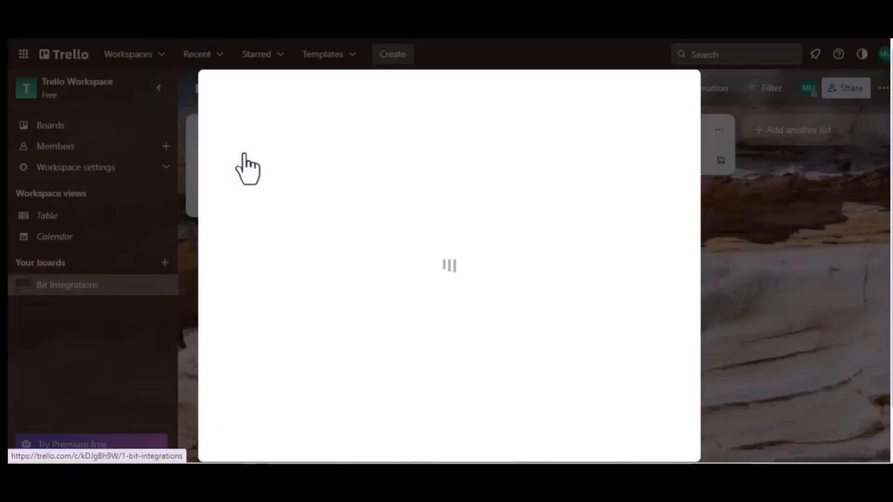